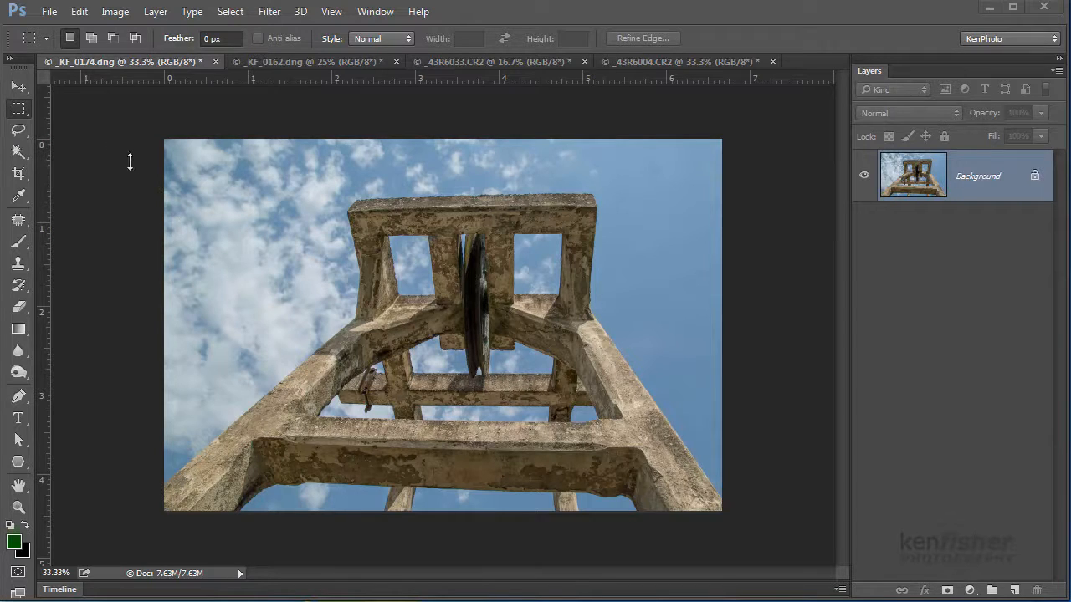
# - Draw a rectangular marquee about 2.27 by 2.28 in around the tower's upper part and shift it left and slightly down
pyautogui.click(18, 110)
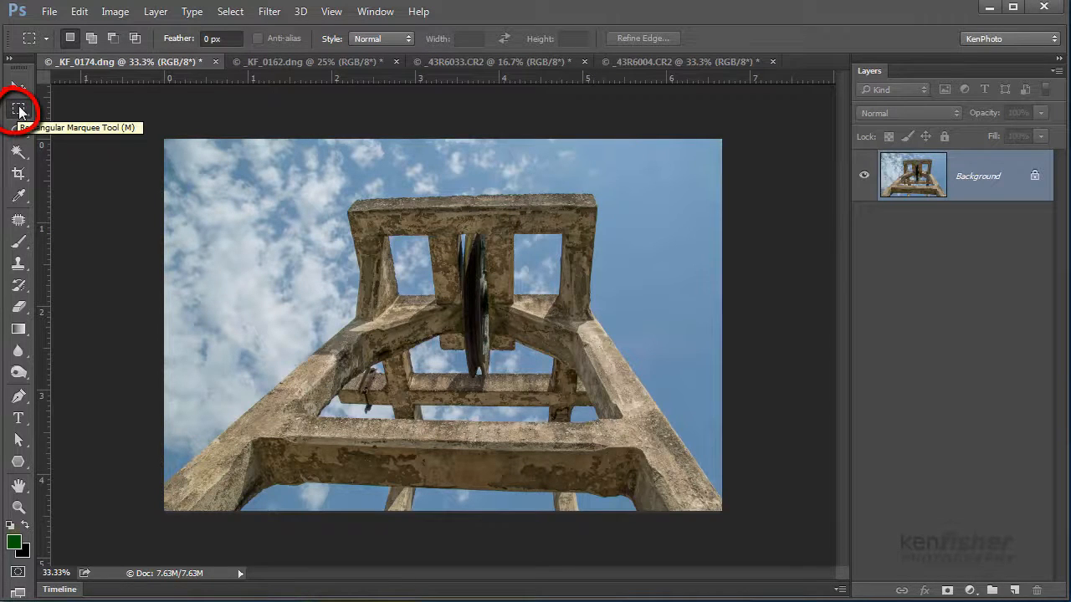
pyautogui.click(19, 110)
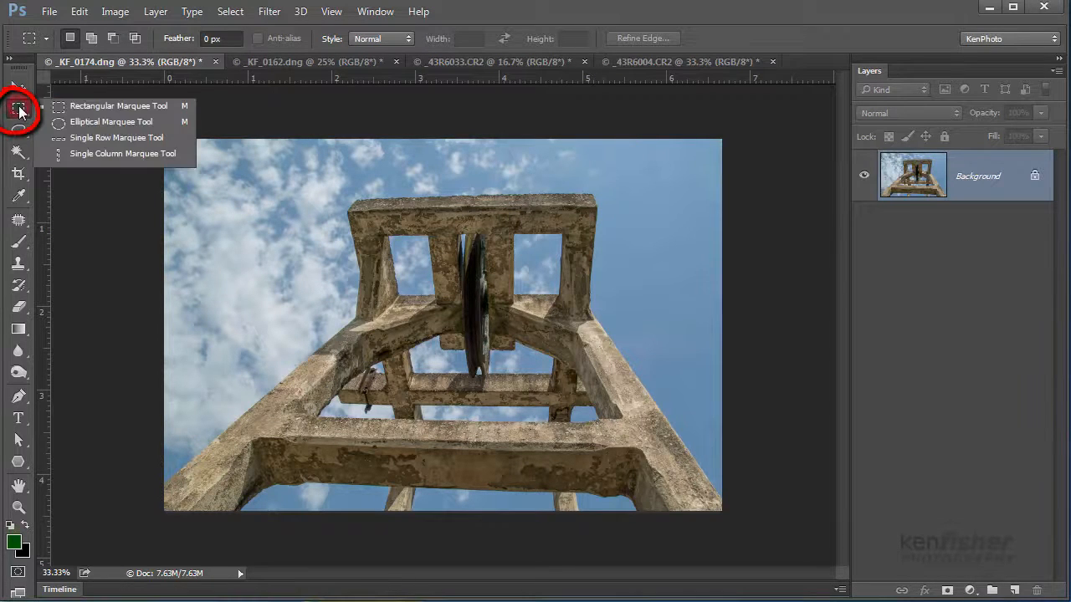
pyautogui.click(111, 107)
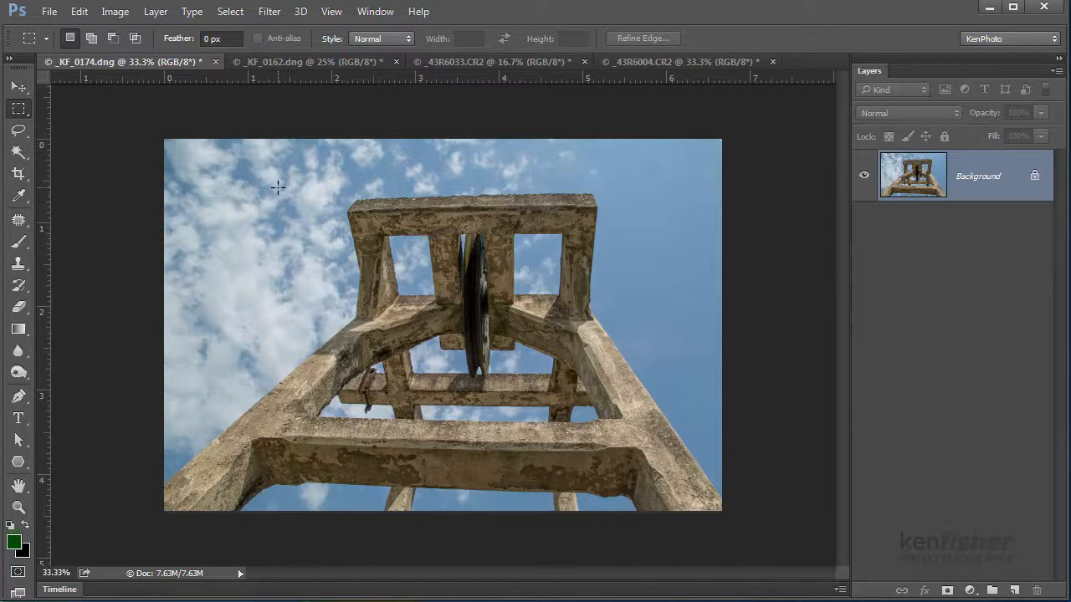
pyautogui.moveTo(278, 188); pyautogui.dragTo(550, 374)
pyautogui.press('space')
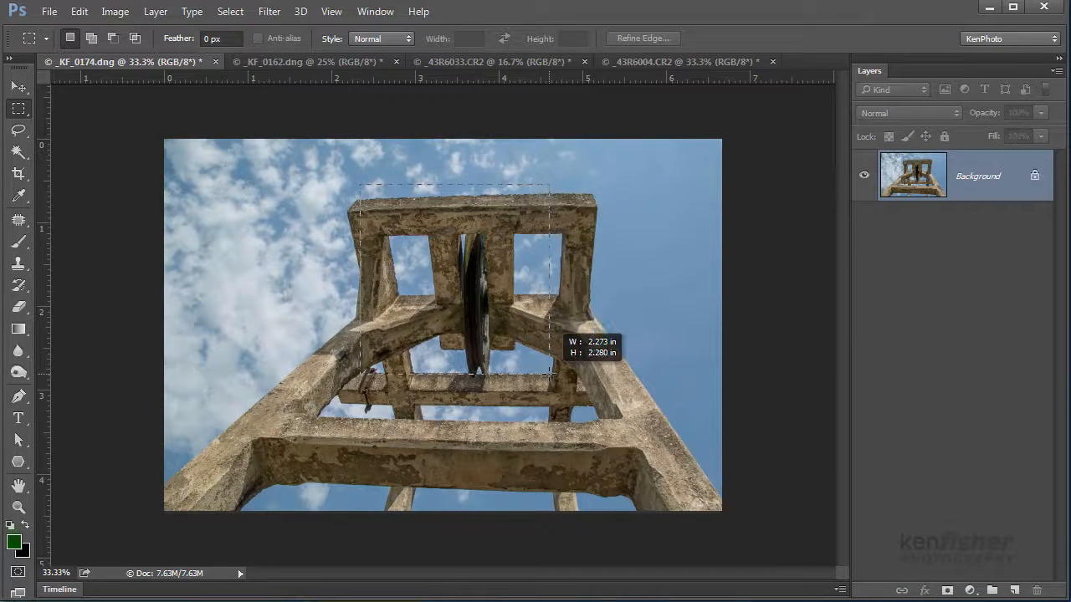
pyautogui.moveTo(550, 374); pyautogui.dragTo(550, 374)
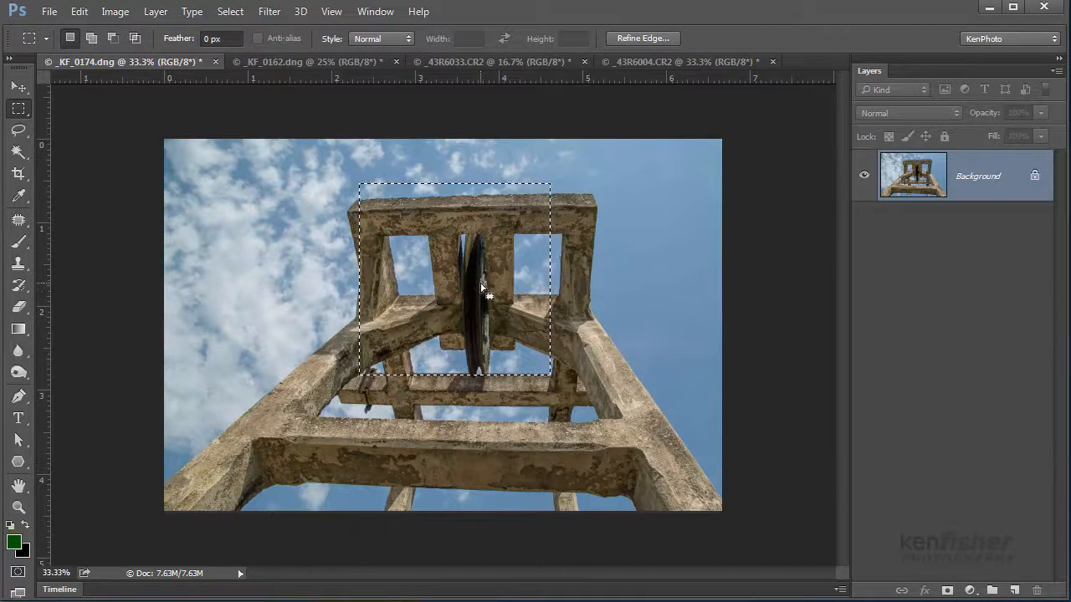
pyautogui.moveTo(480, 284); pyautogui.dragTo(443, 293)
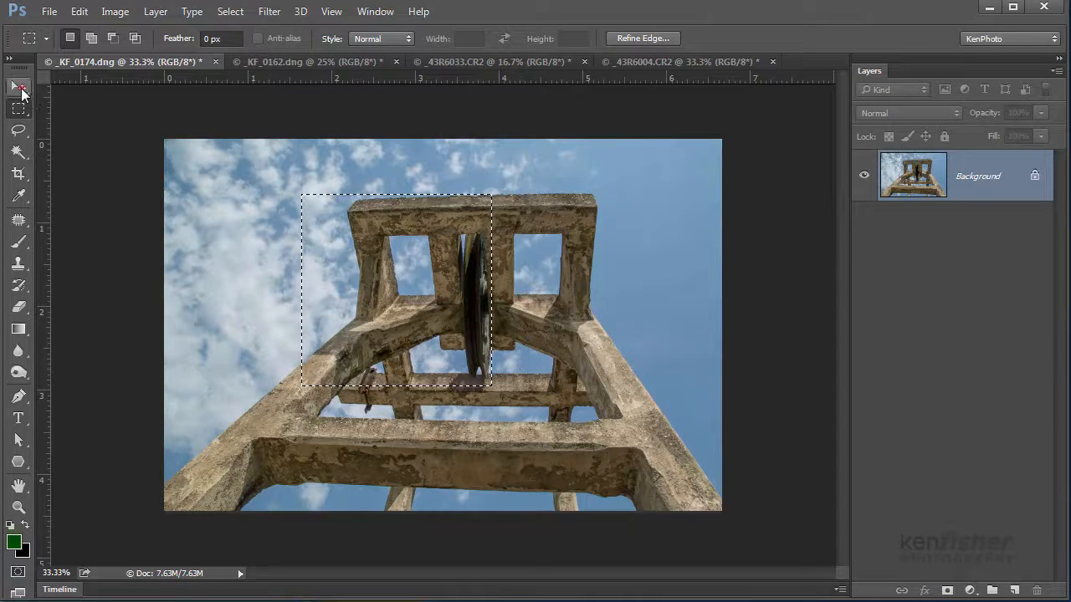
# - Try moving the selected pixels right and slightly up with the Move tool, undo the move and clear the selection
pyautogui.click(20, 89)
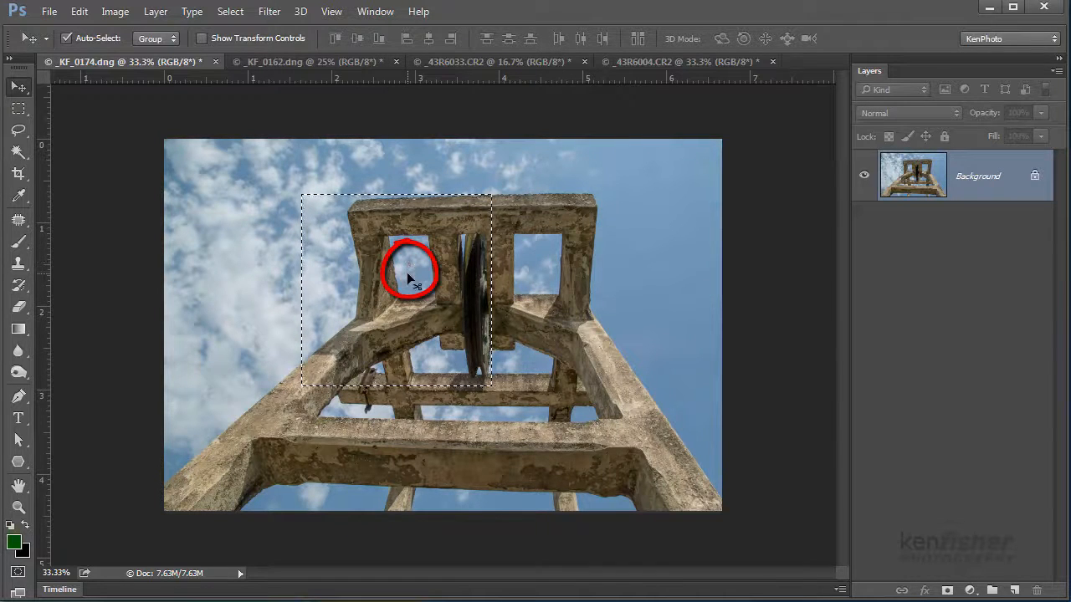
pyautogui.moveTo(408, 268); pyautogui.dragTo(589, 243)
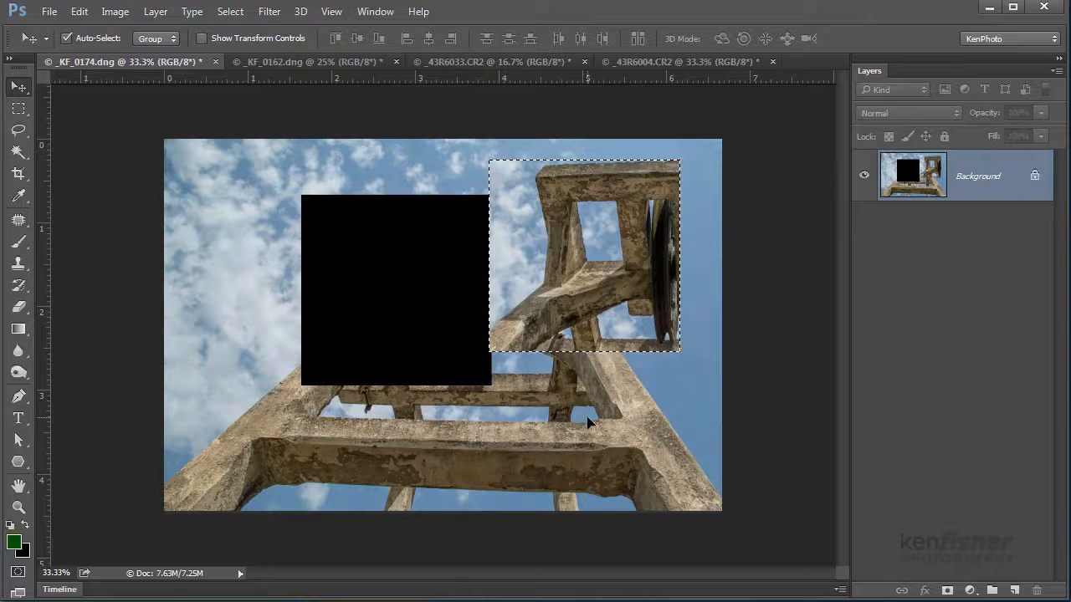
pyautogui.hotkey('ctrl', 'z')
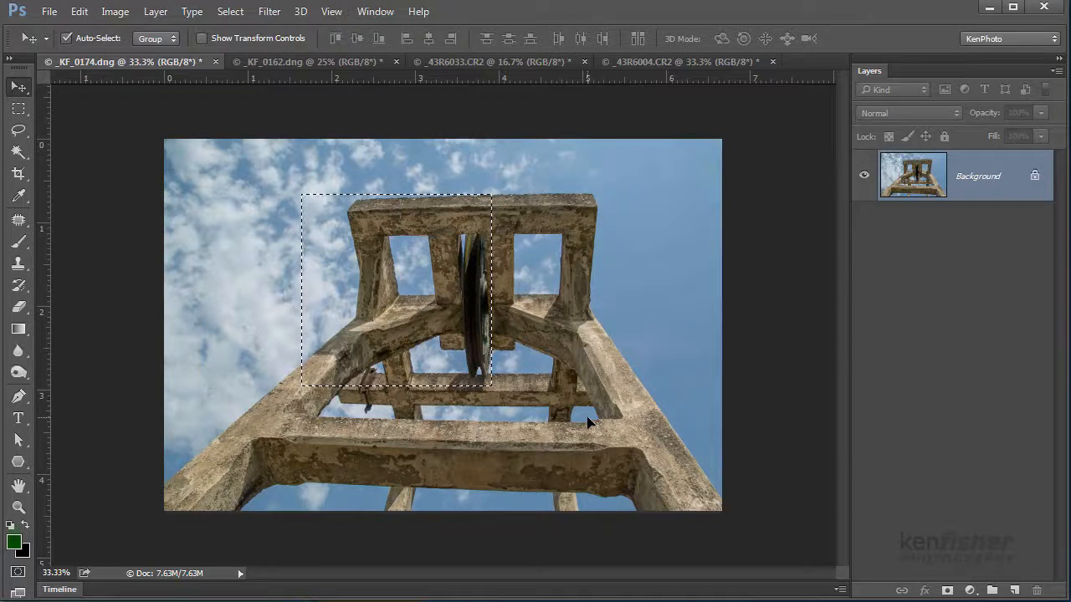
pyautogui.hotkey('ctrl', 'd')
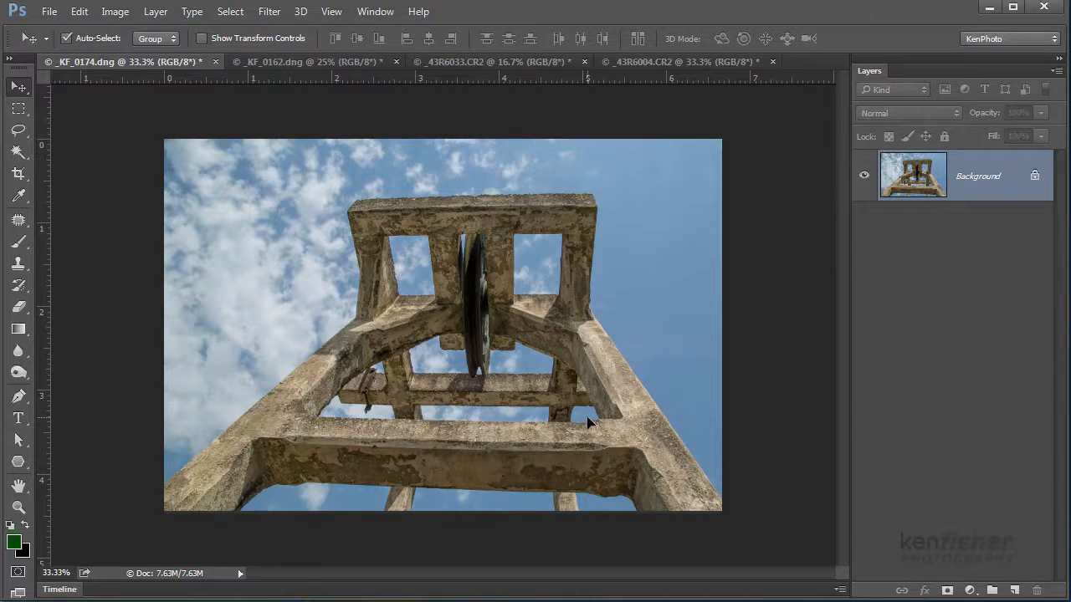
# - Draw an elliptical selection about 2.89 by 2.66 in, reposition it over the tower's centre, and deselect it
pyautogui.click(18, 109)
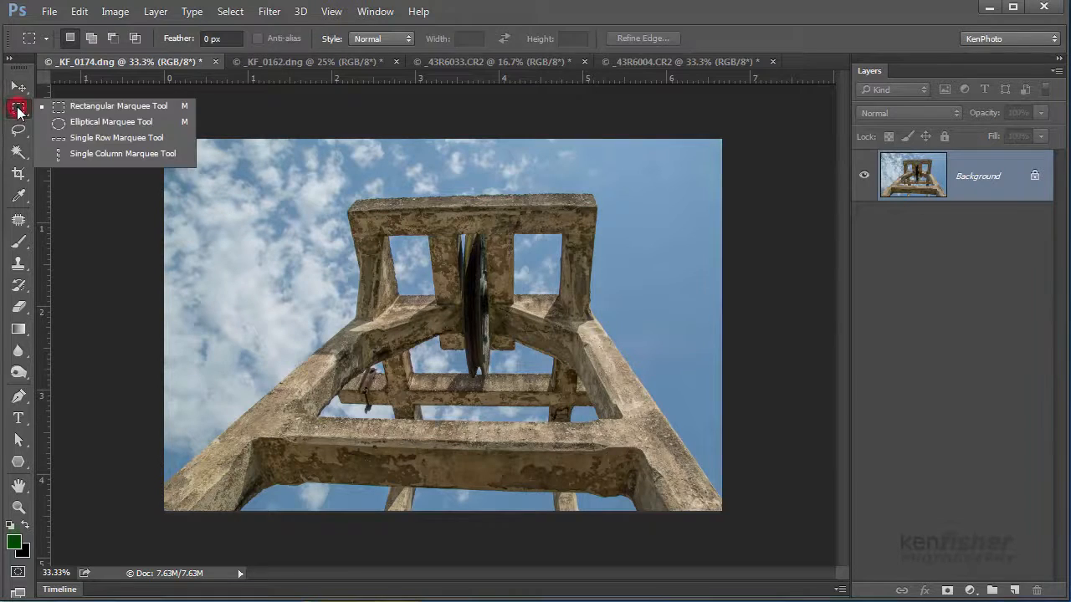
pyautogui.click(93, 121)
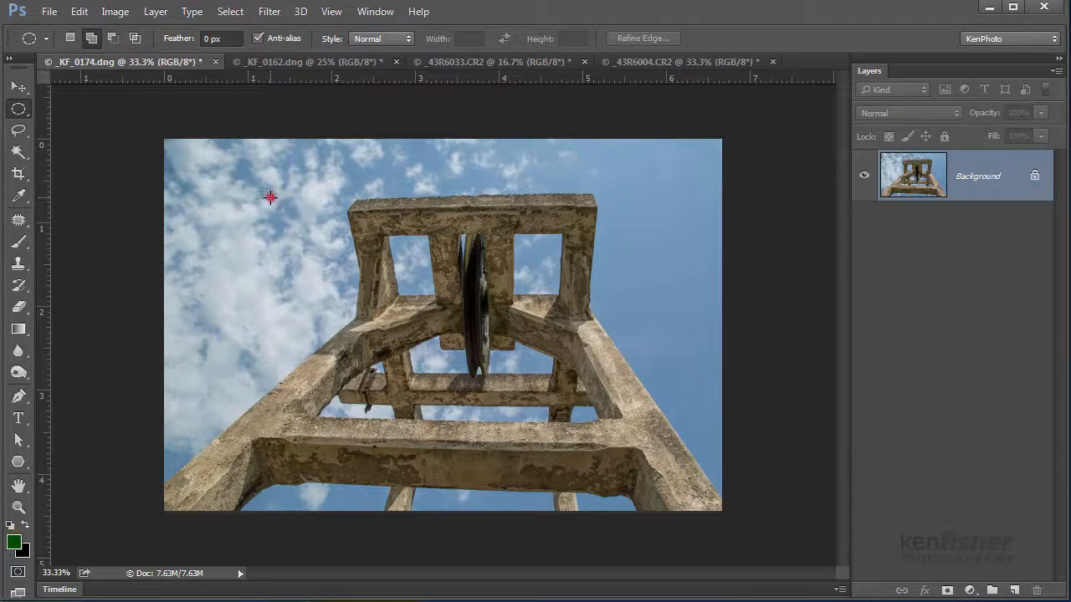
pyautogui.moveTo(271, 197); pyautogui.dragTo(512, 419)
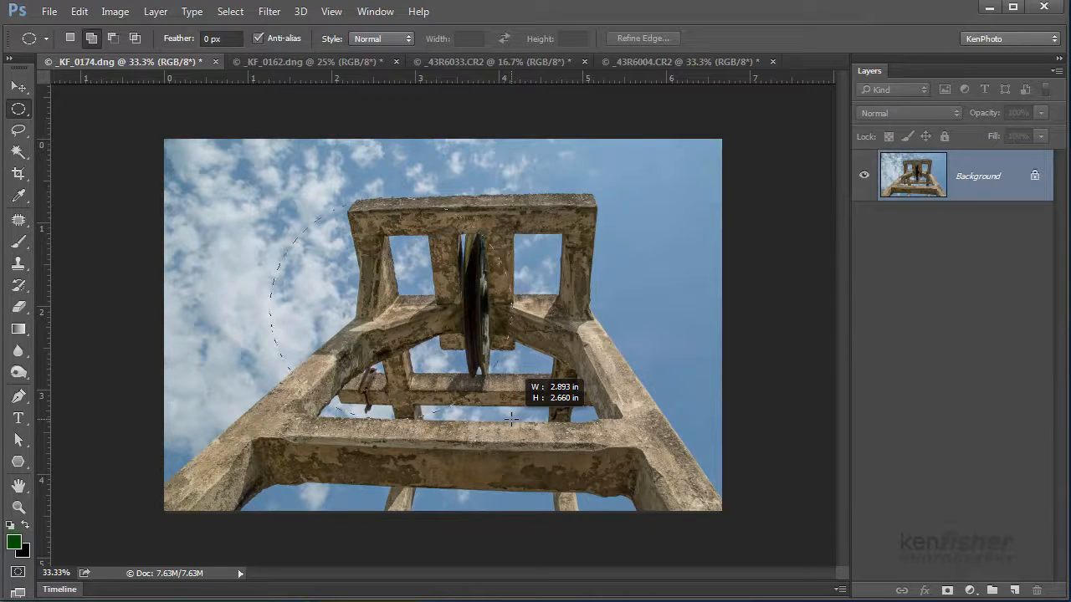
pyautogui.moveTo(511, 419); pyautogui.dragTo(573, 399)
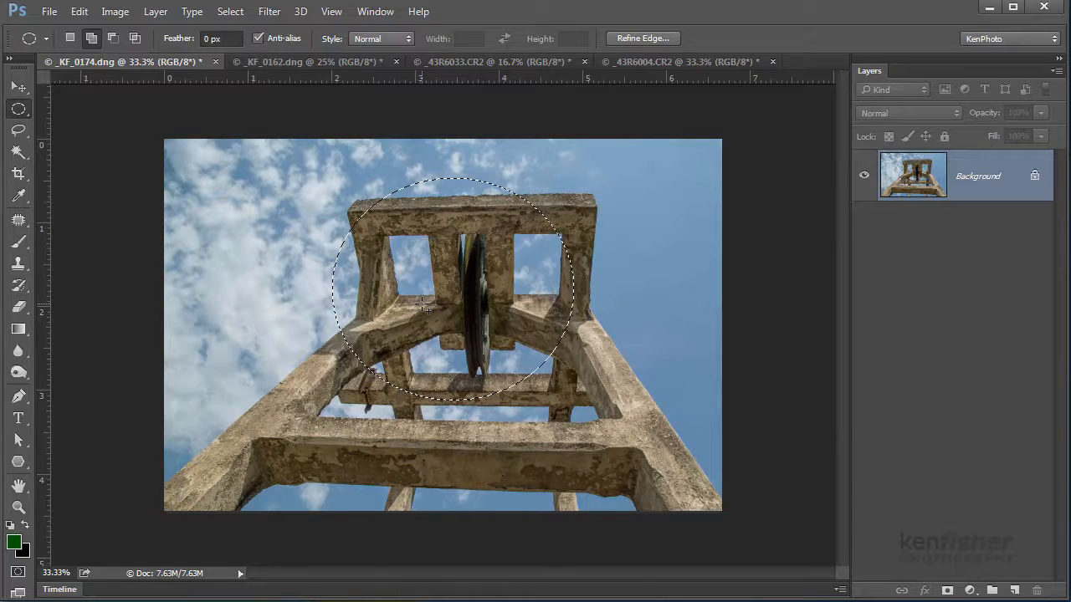
pyautogui.hotkey('ctrl', 'd')
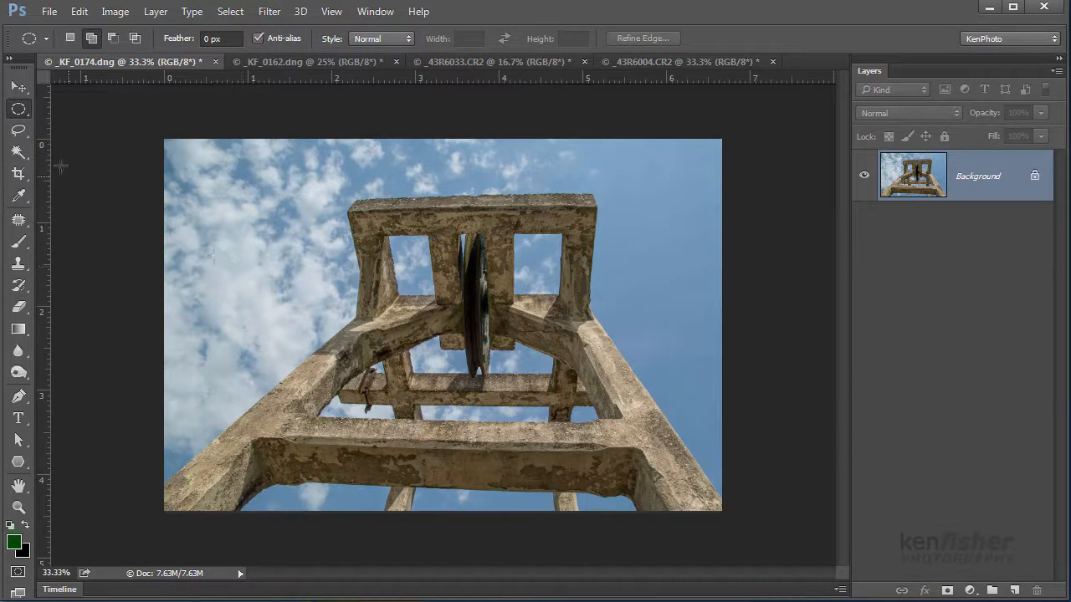
# - Trace a freehand Lasso selection around the tower's top frame down to the crossbeam, and deselect it
pyautogui.click(20, 131)
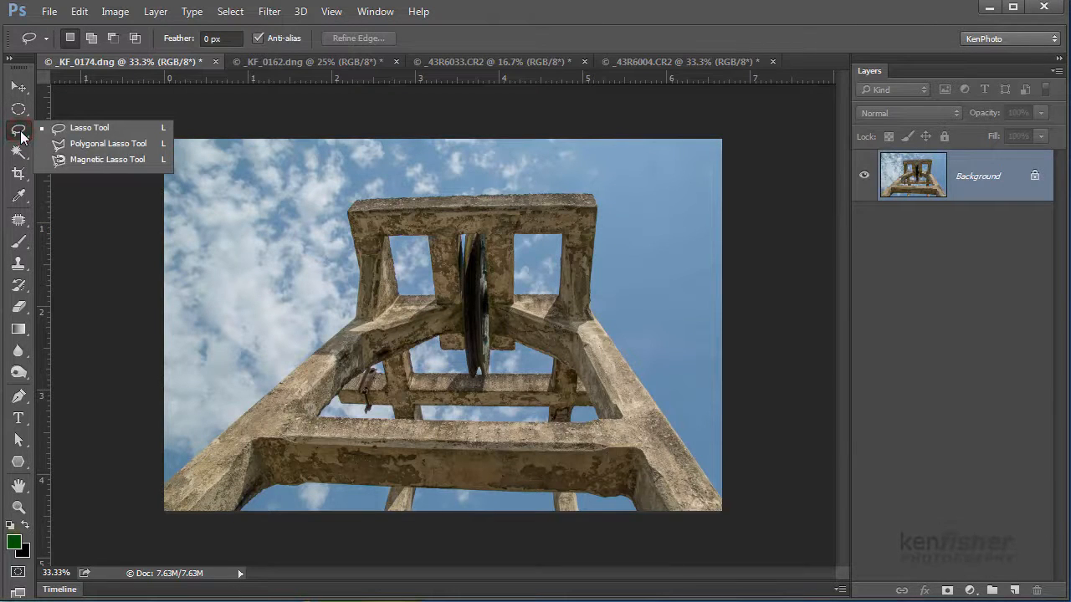
pyautogui.click(110, 128)
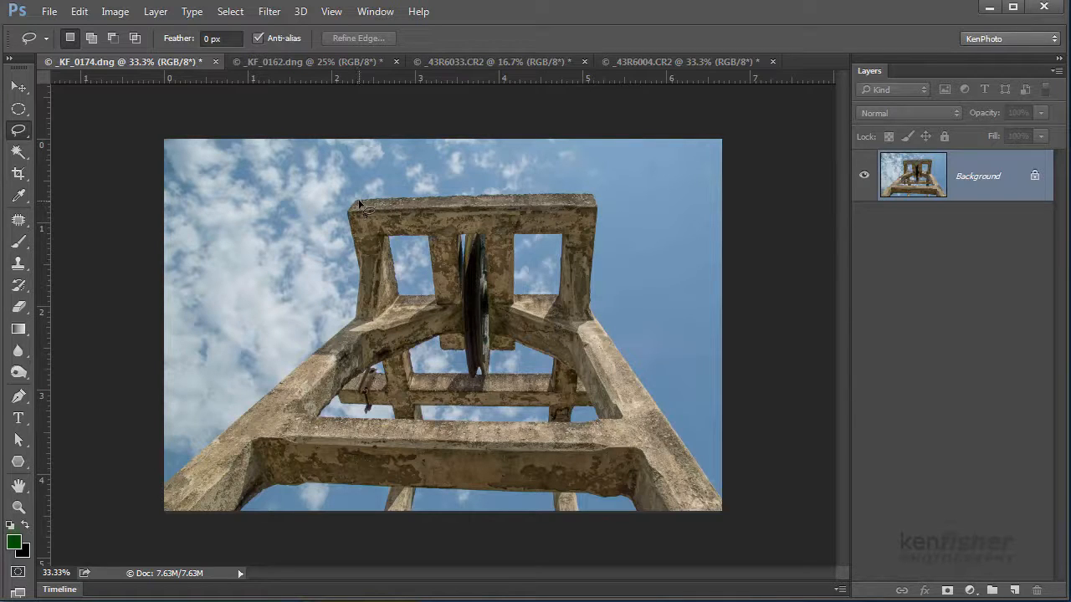
pyautogui.moveTo(360, 204)
pyautogui.mouseDown()
pyautogui.moveTo(586, 195)
pyautogui.moveTo(598, 215)
pyautogui.moveTo(595, 313)
pyautogui.moveTo(382, 314)
pyautogui.moveTo(367, 306)
pyautogui.moveTo(360, 201)
pyautogui.mouseUp()
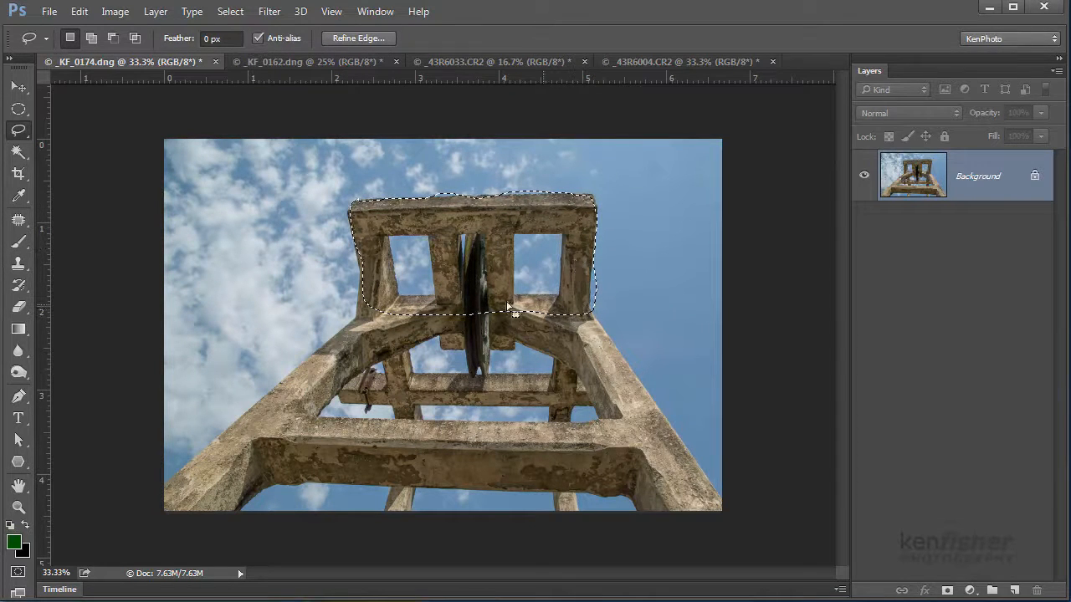
pyautogui.click(518, 219)
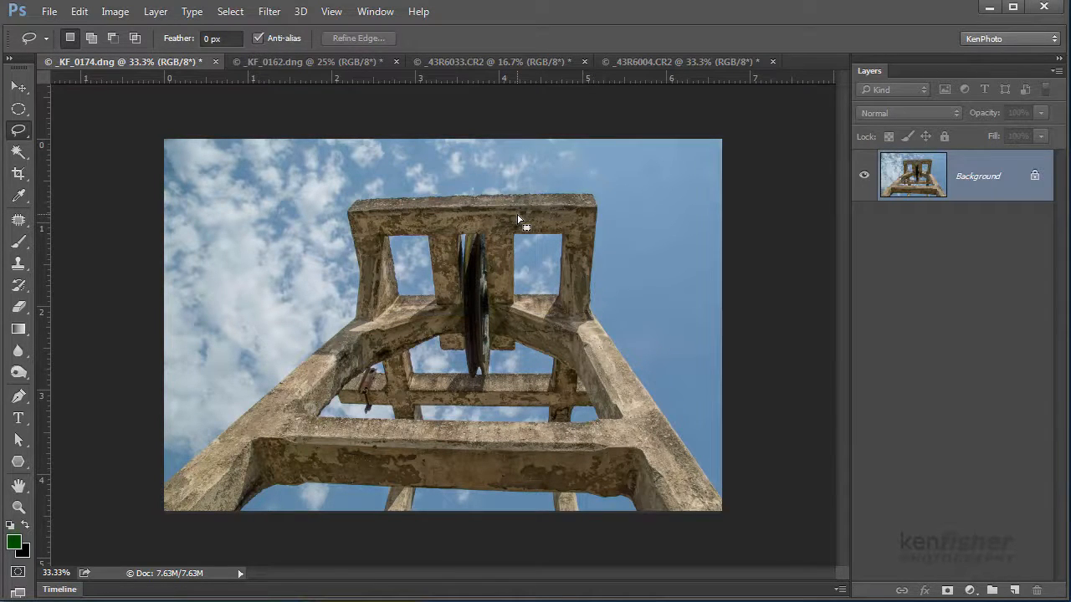
# - Outline the whole tower with straight Polygonal Lasso segments, running beyond the image's lower corners, and deselect it
pyautogui.rightClick(21, 132)
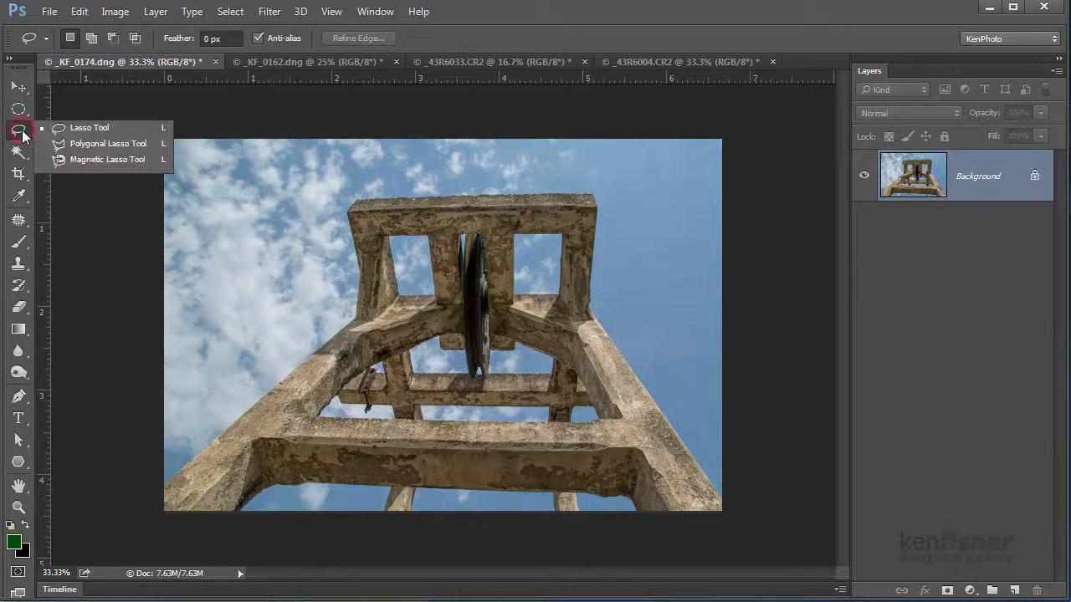
pyautogui.click(117, 143)
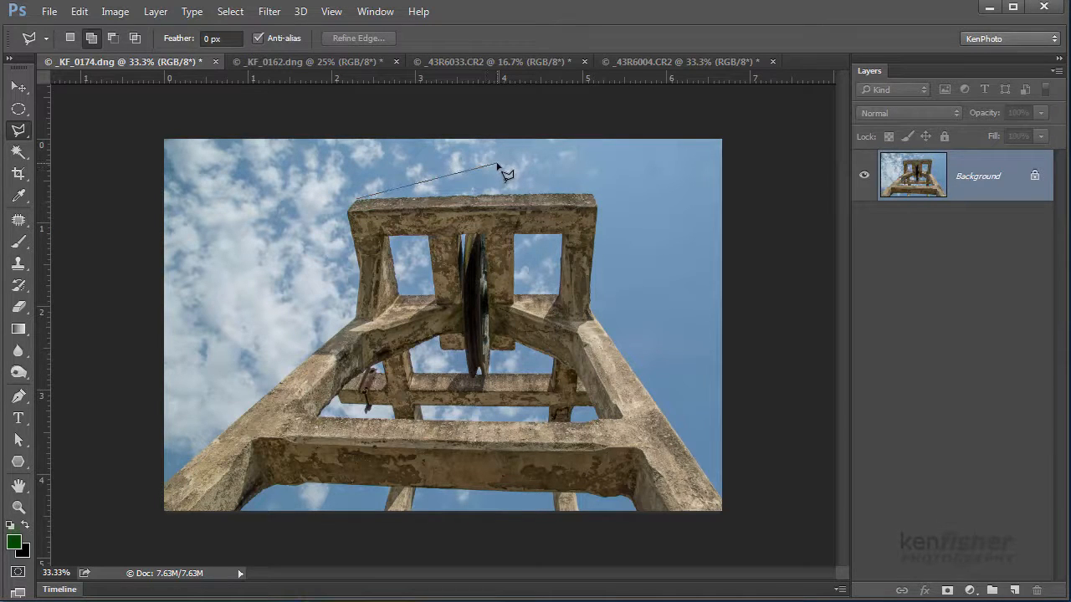
pyautogui.click(593, 193)
pyautogui.click(589, 307)
pyautogui.click(728, 513)
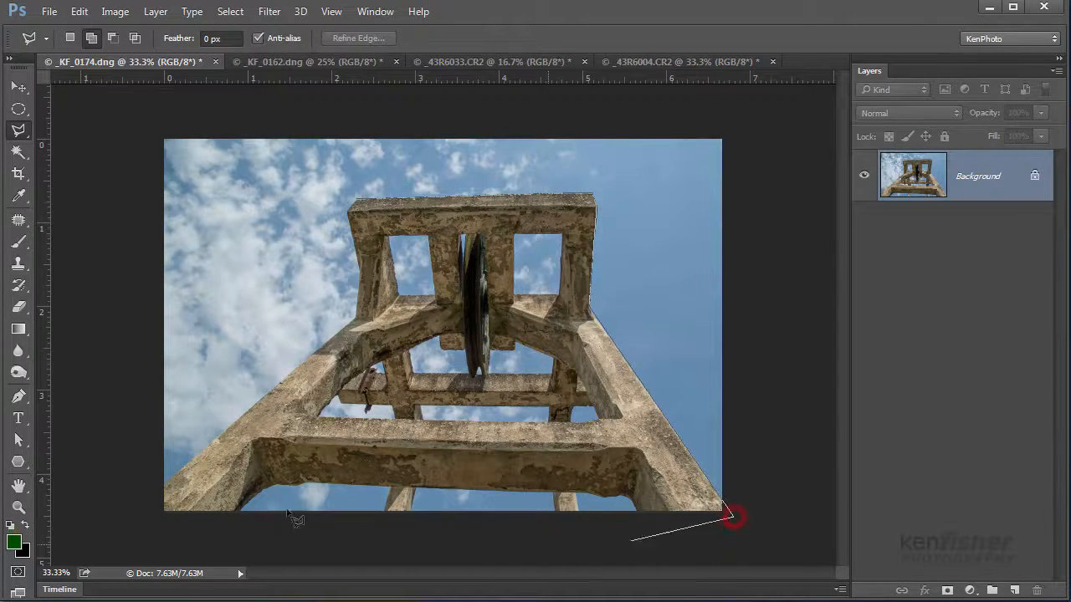
pyautogui.click(107, 512)
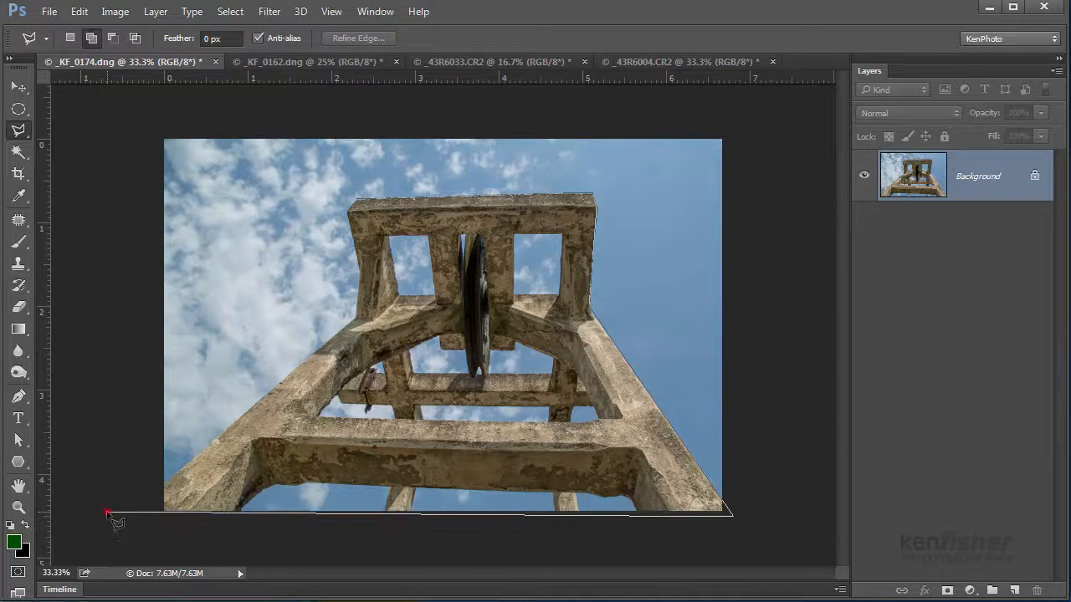
pyautogui.click(164, 482)
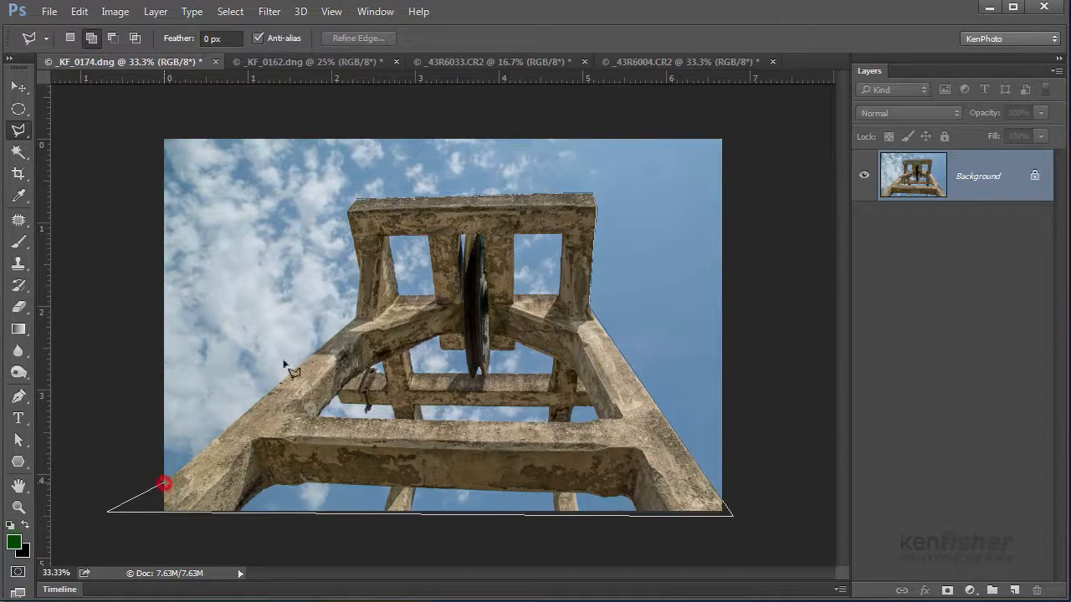
pyautogui.click(354, 316)
pyautogui.click(359, 272)
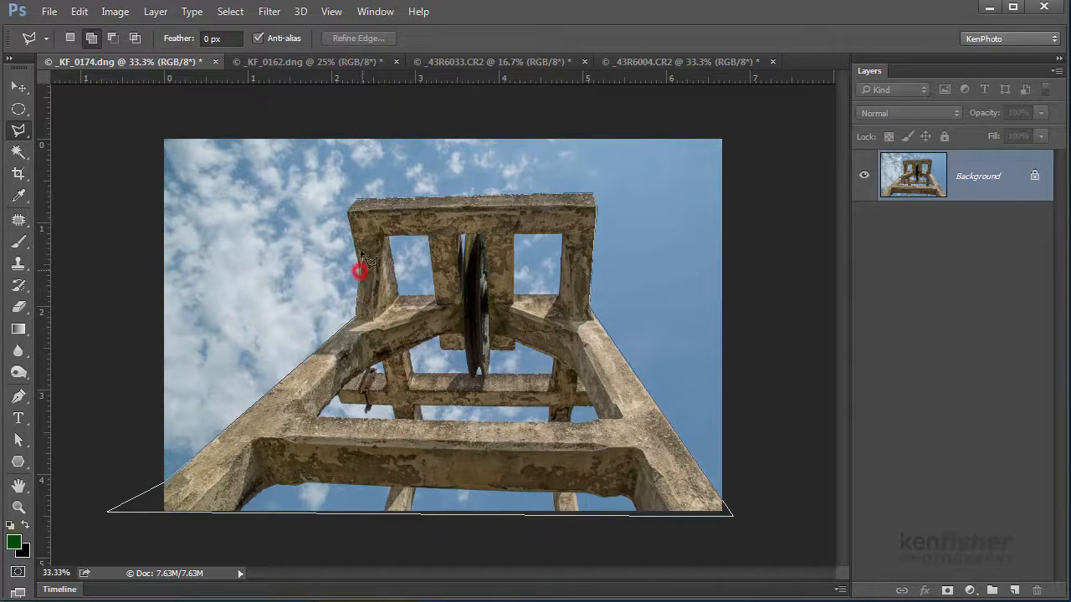
pyautogui.click(348, 212)
pyautogui.click(358, 201)
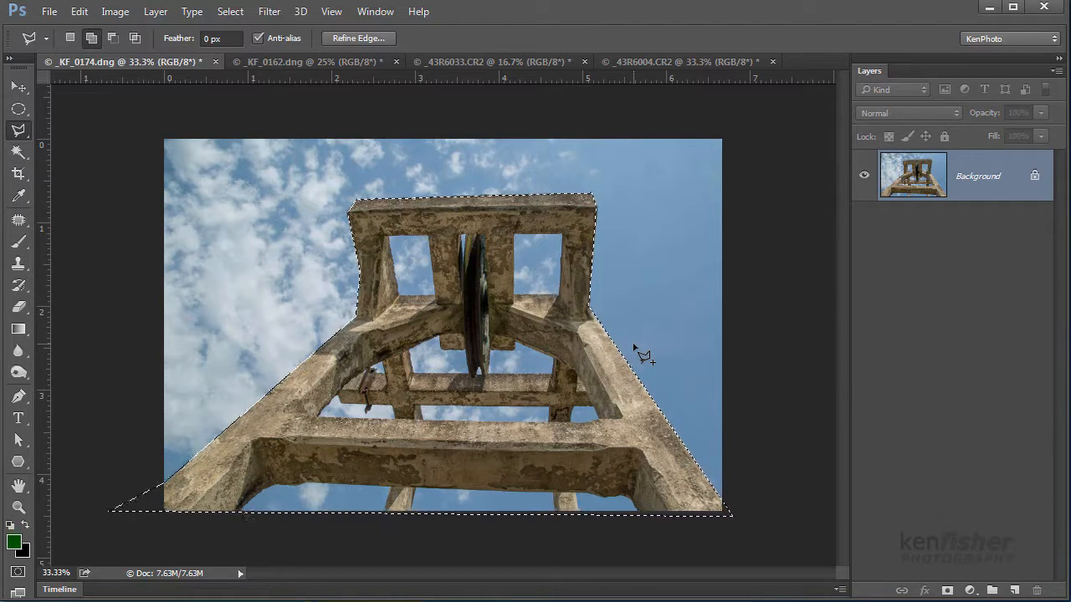
pyautogui.hotkey('ctrl', 'd')
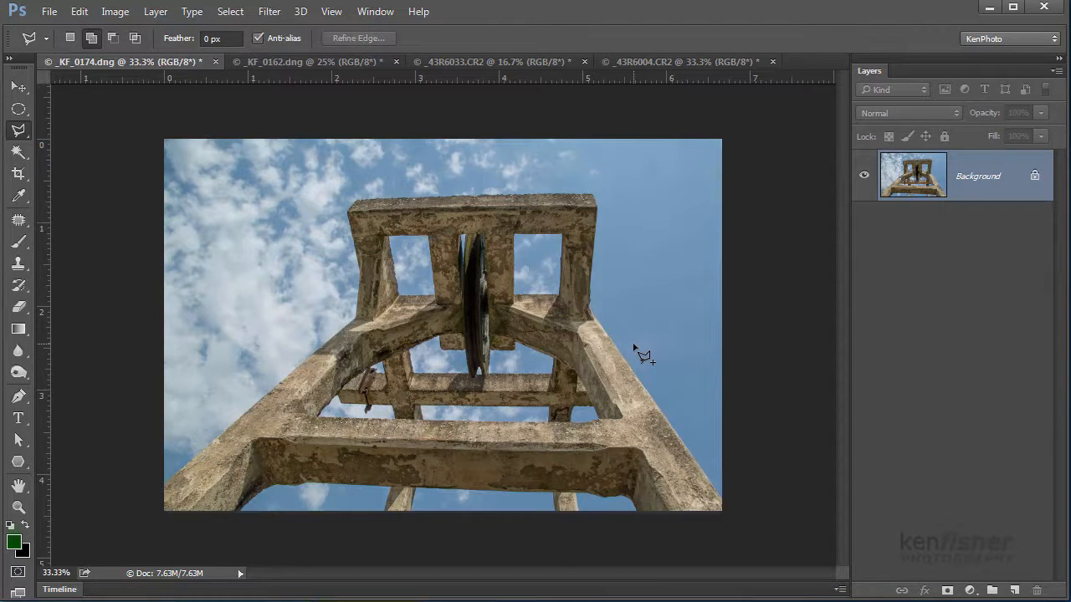
# - Trace the whole tower's outer edge and the image's lower edge with the Magnetic Lasso, and deselect it
pyautogui.click(20, 132)
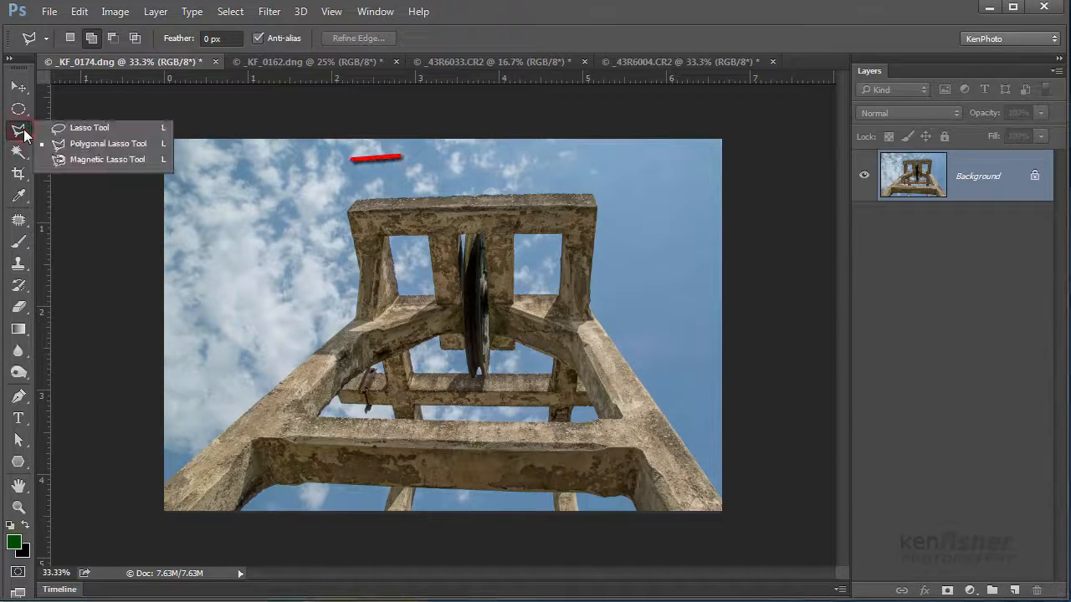
pyautogui.click(106, 160)
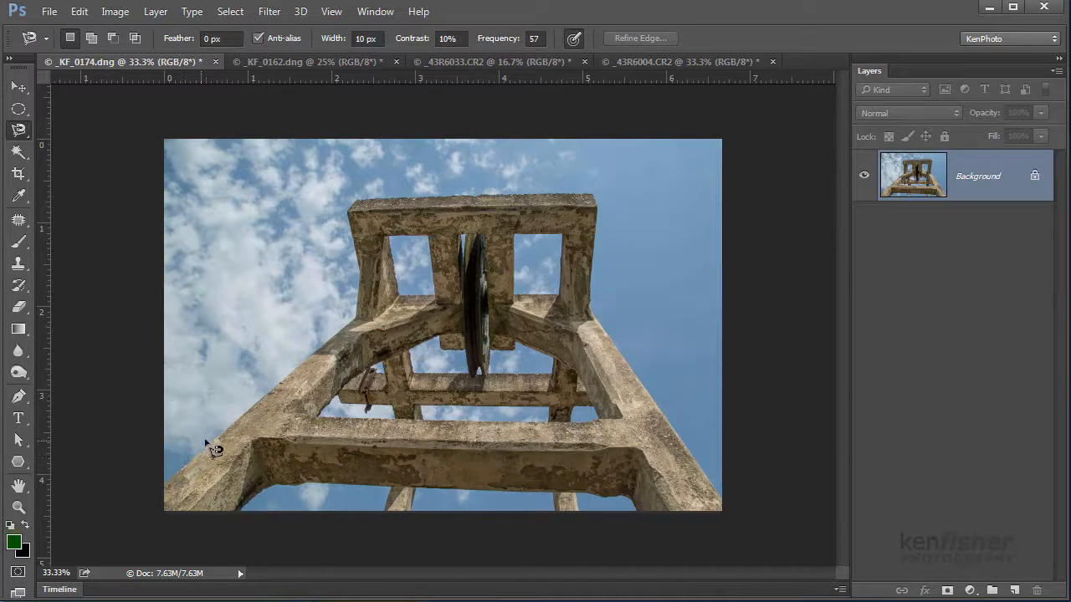
pyautogui.click(168, 473)
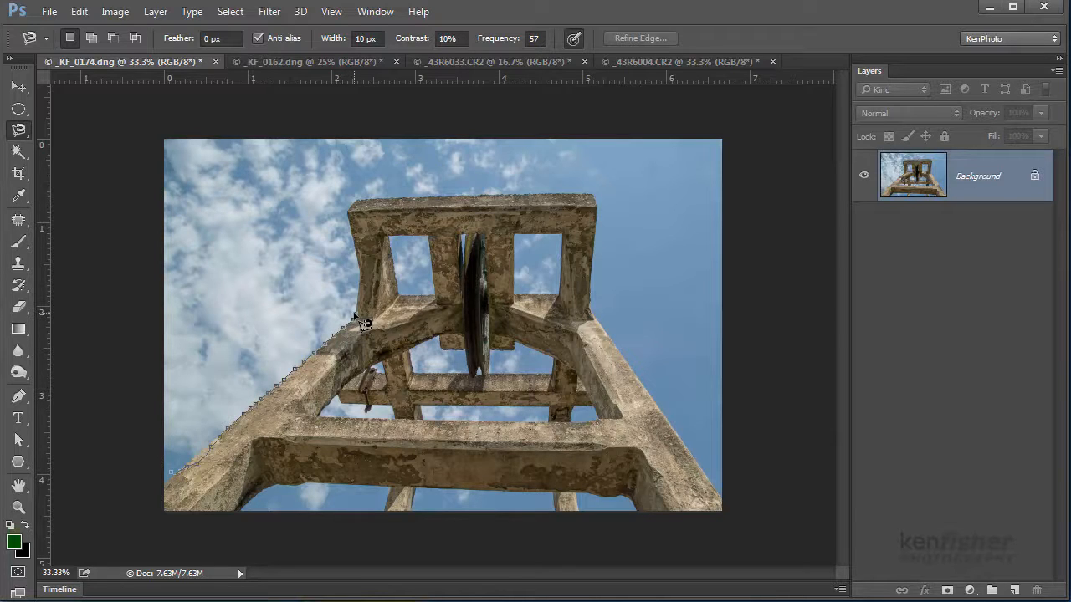
pyautogui.click(353, 314)
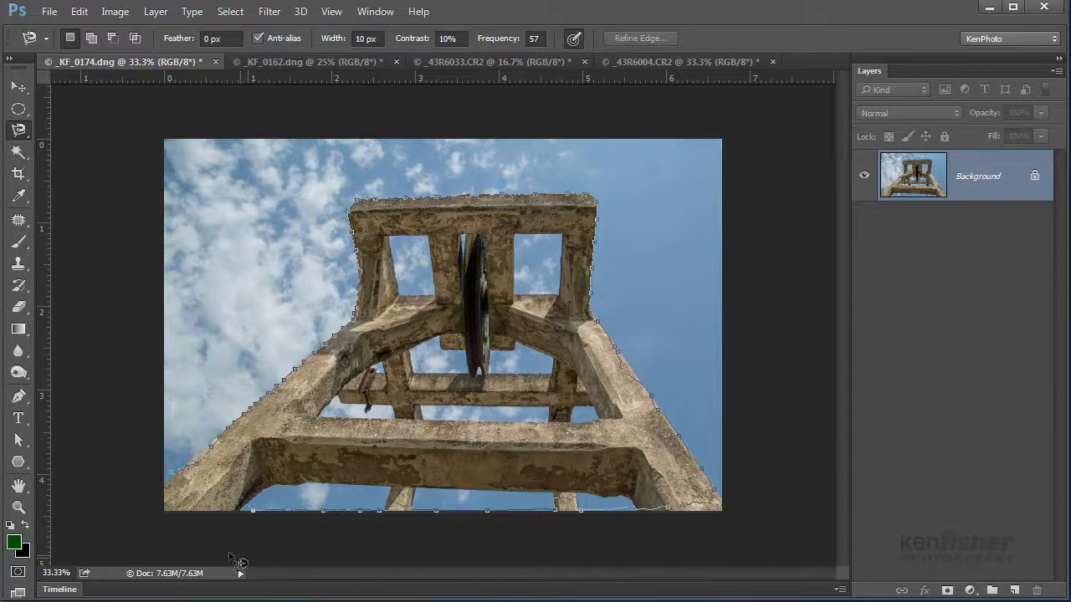
pyautogui.click(179, 482)
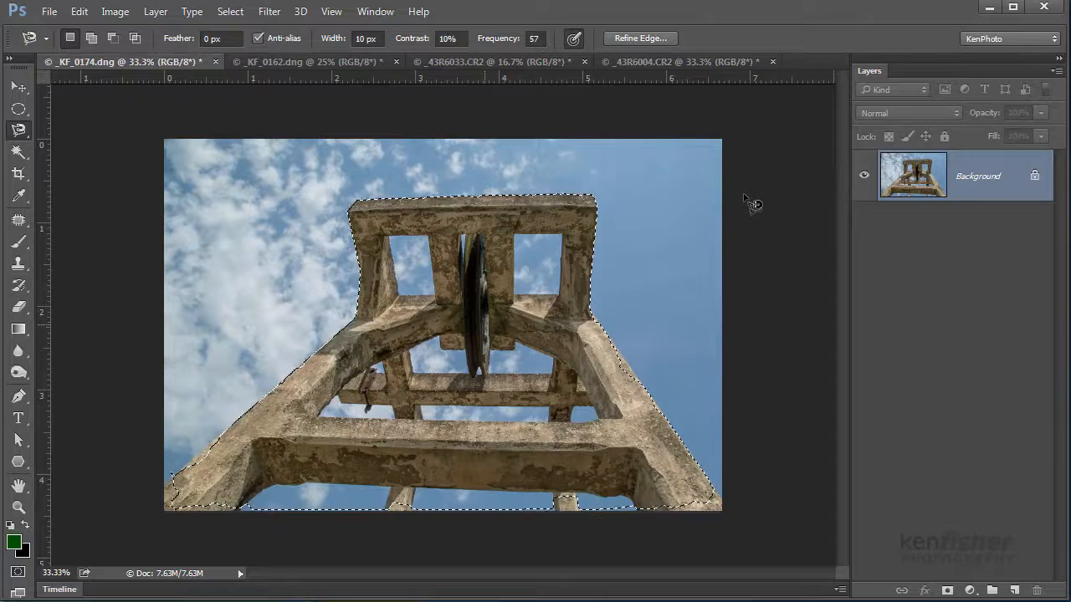
pyautogui.hotkey('ctrl', 'd')
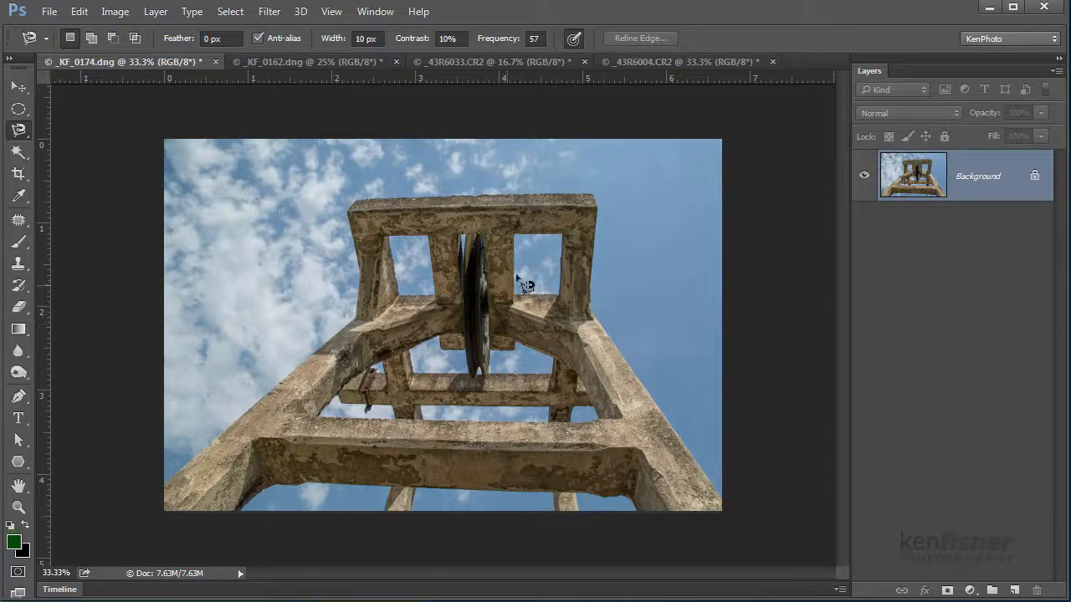
# - In the _43R6004.CR2 photo, select the open sky around the building with the Magic Wand, including the pale areas near the horizon
pyautogui.click(665, 61)
pyautogui.hotkey('ctrl', 'd')
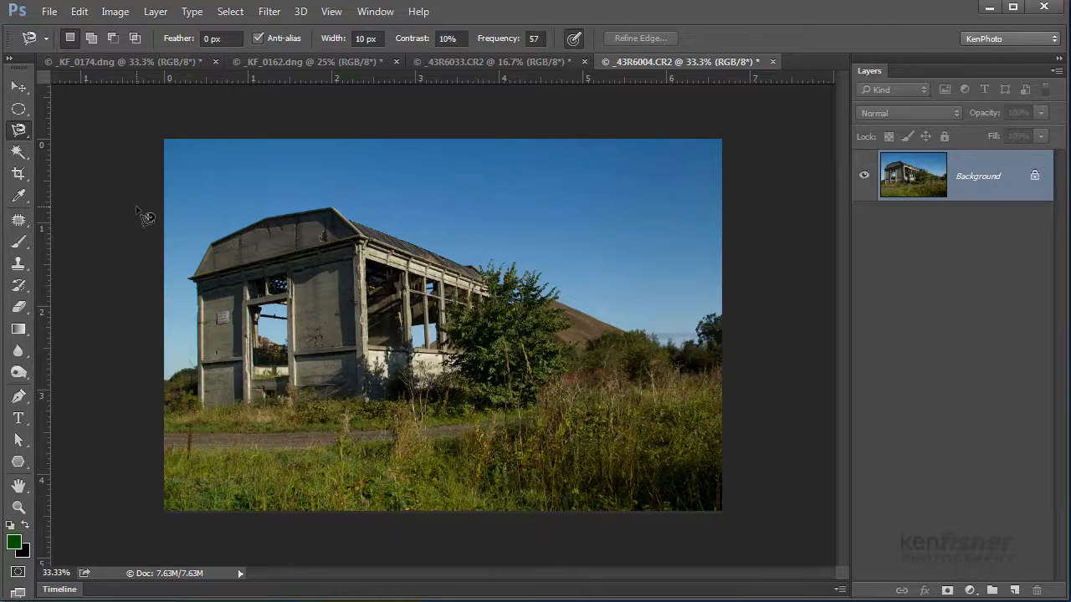
pyautogui.click(17, 154)
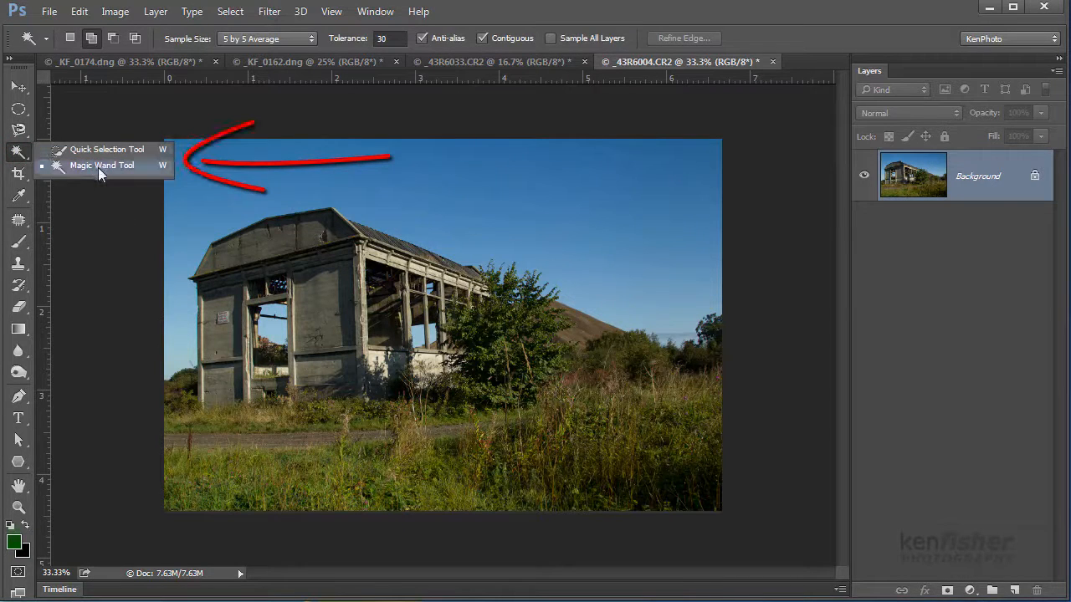
pyautogui.click(98, 167)
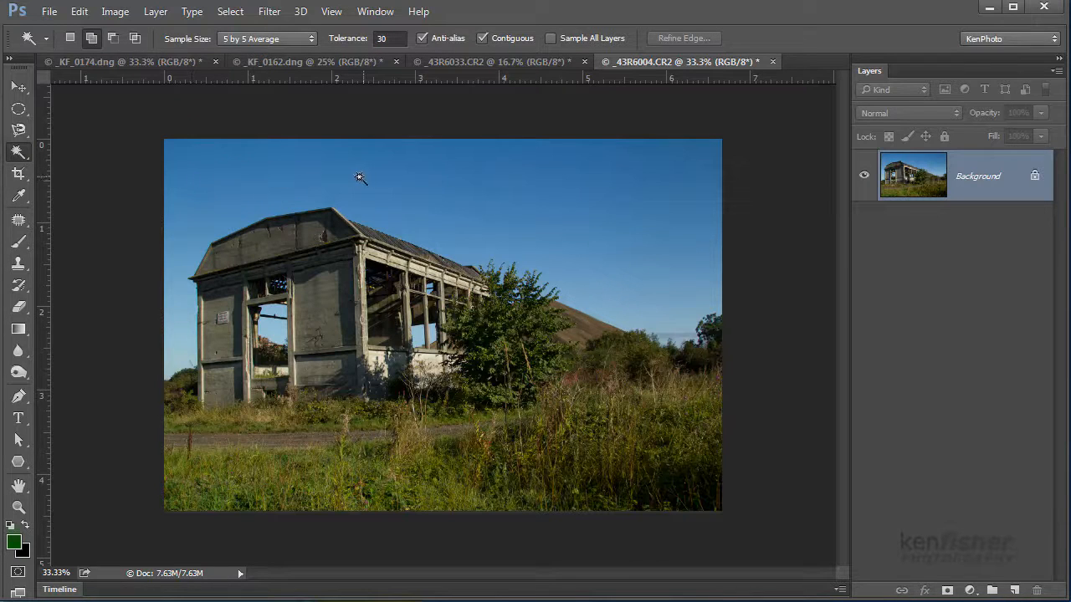
pyautogui.click(223, 180)
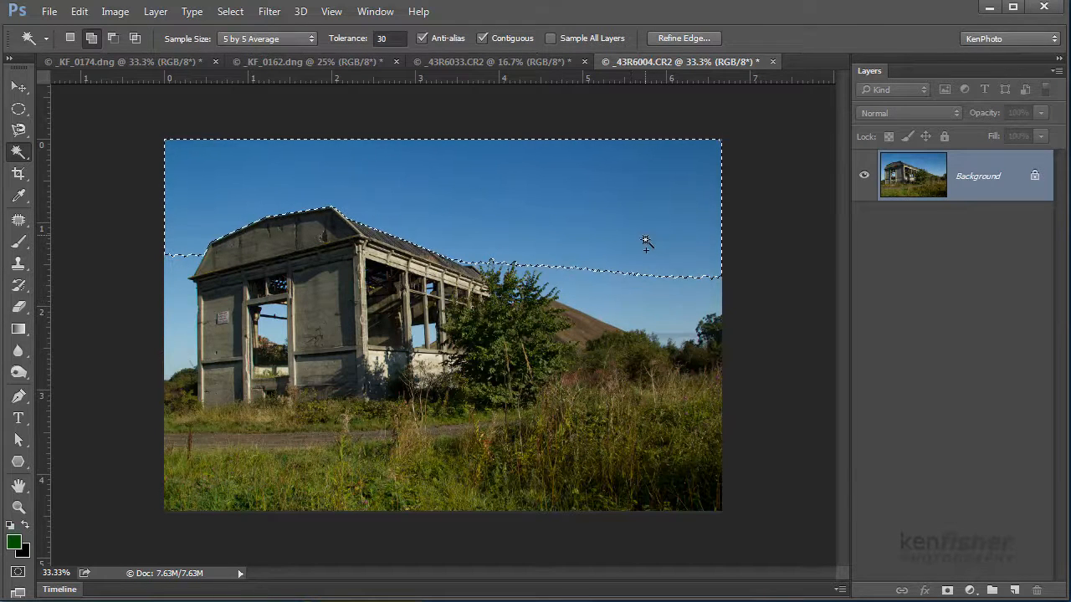
pyautogui.click(649, 299)
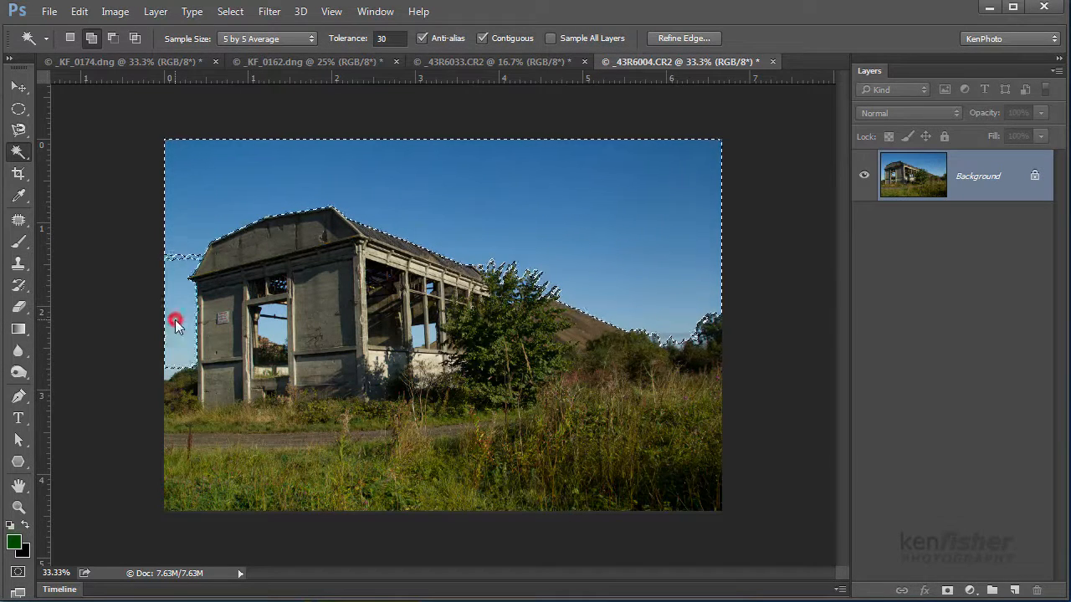
pyautogui.click(179, 258)
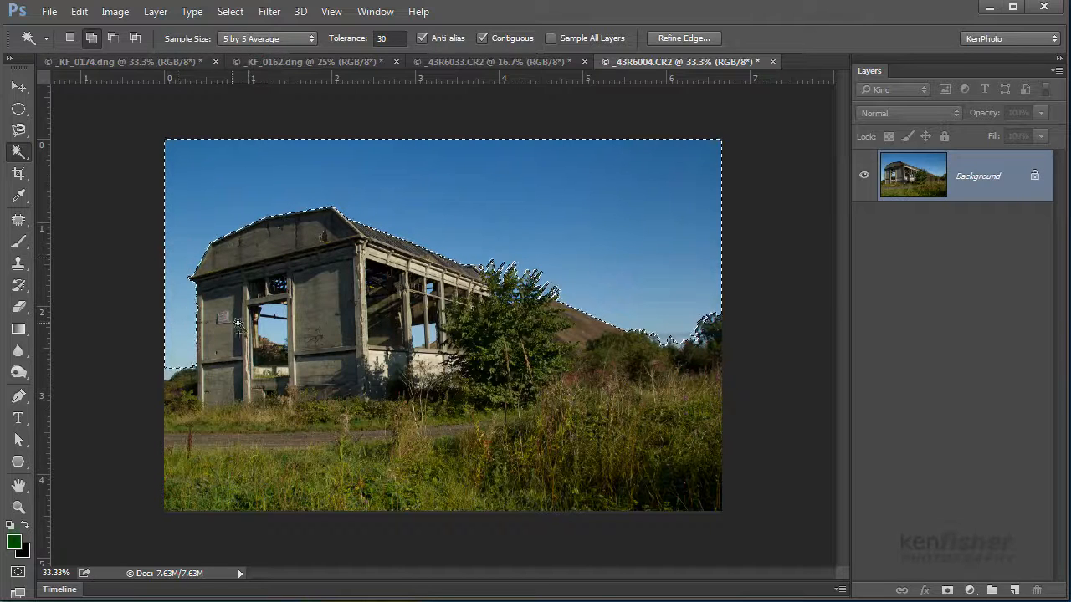
# - Add the sky patches seen through the building's doorway and side windows to the Magic Wand selection
pyautogui.click(274, 319)
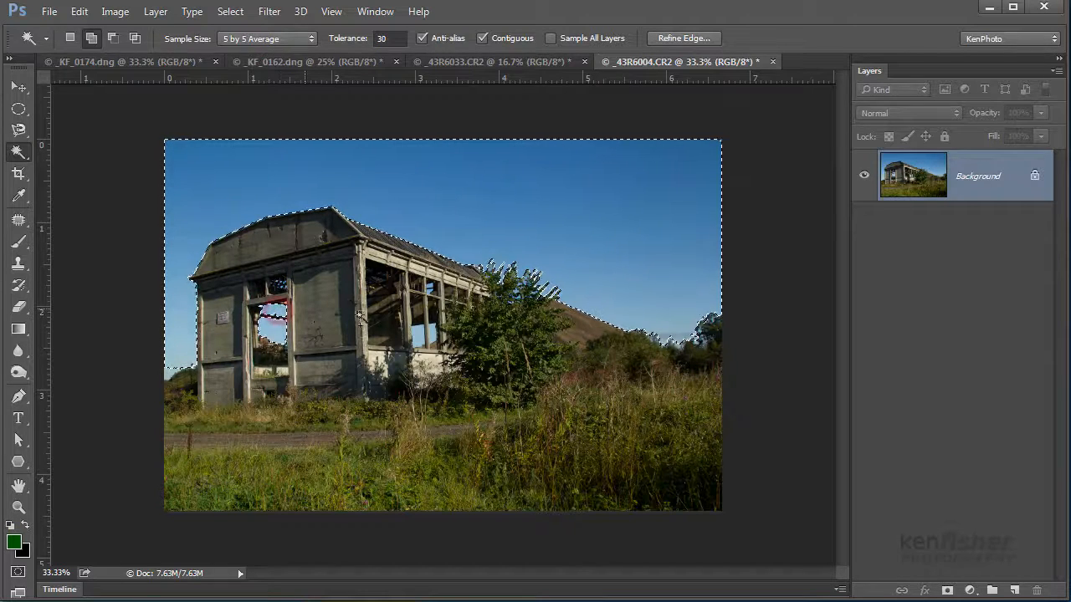
pyautogui.click(420, 339)
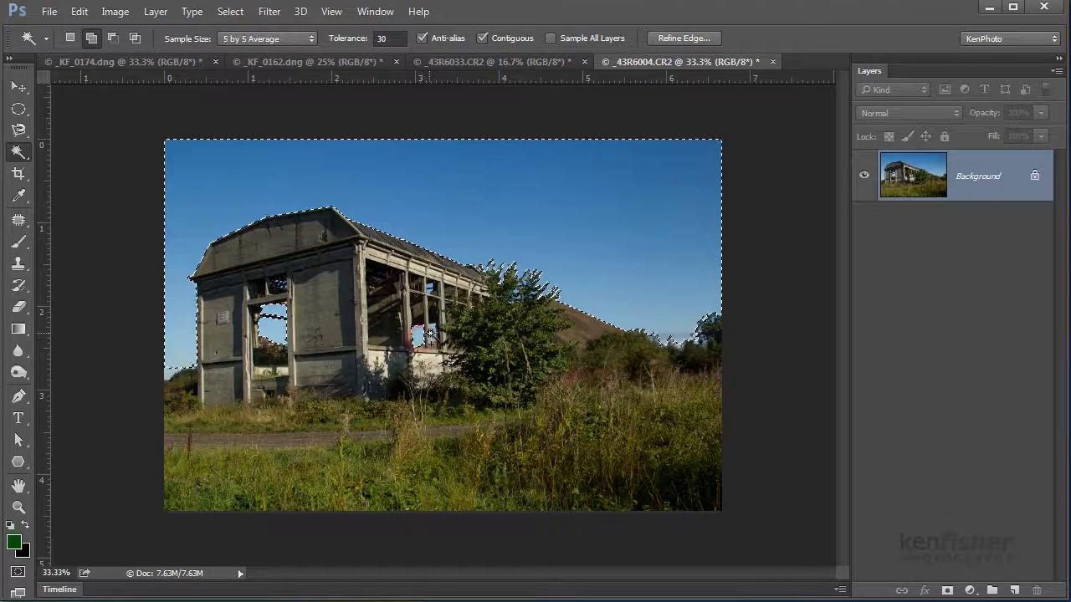
pyautogui.click(434, 333)
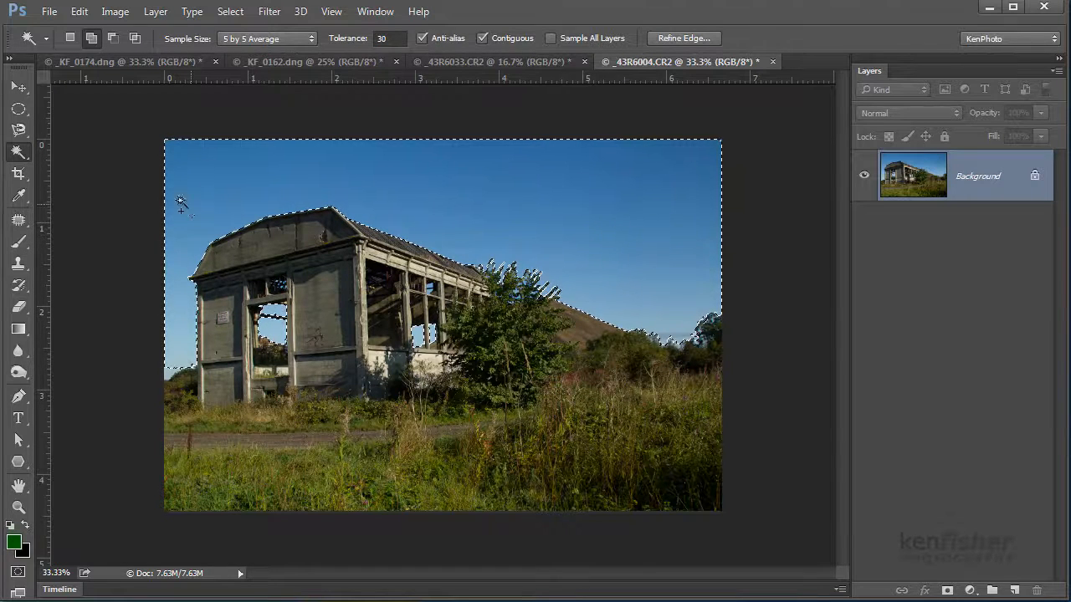
# - Clear the selection and reselect the whole sky with the Quick Selection tool, including the patches through the doorway and side windows
pyautogui.click(18, 151)
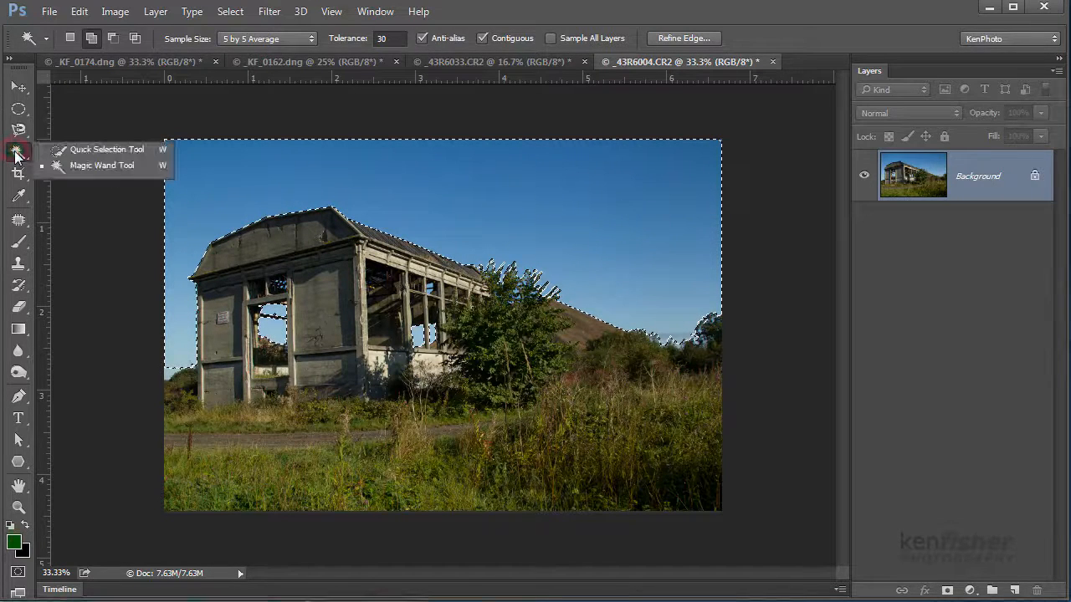
pyautogui.click(96, 154)
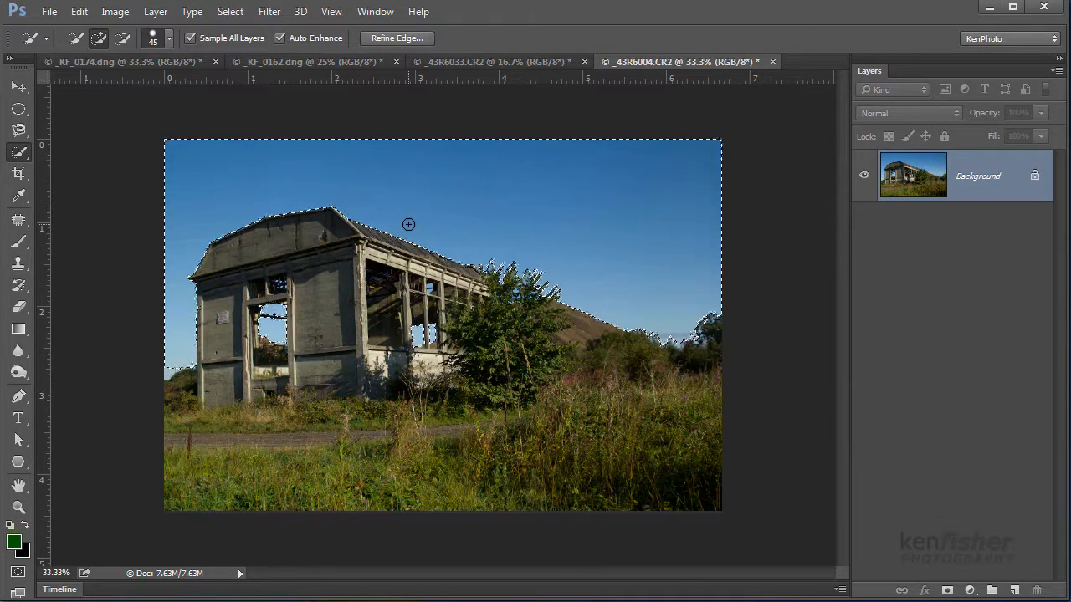
pyautogui.hotkey('ctrl', 'd')
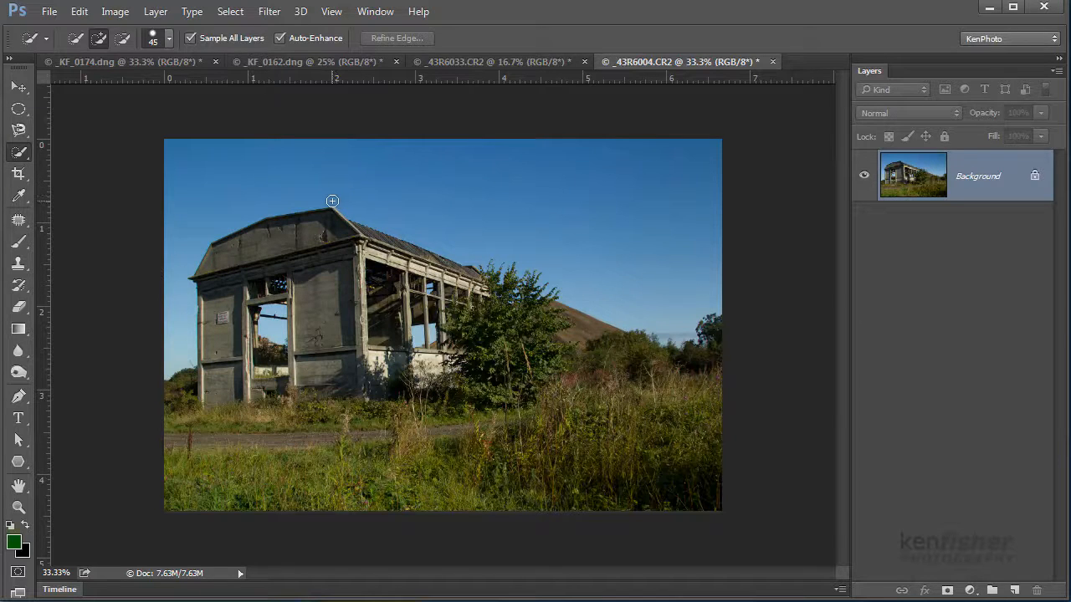
pyautogui.click(240, 170)
pyautogui.moveTo(240, 170); pyautogui.dragTo(239, 199)
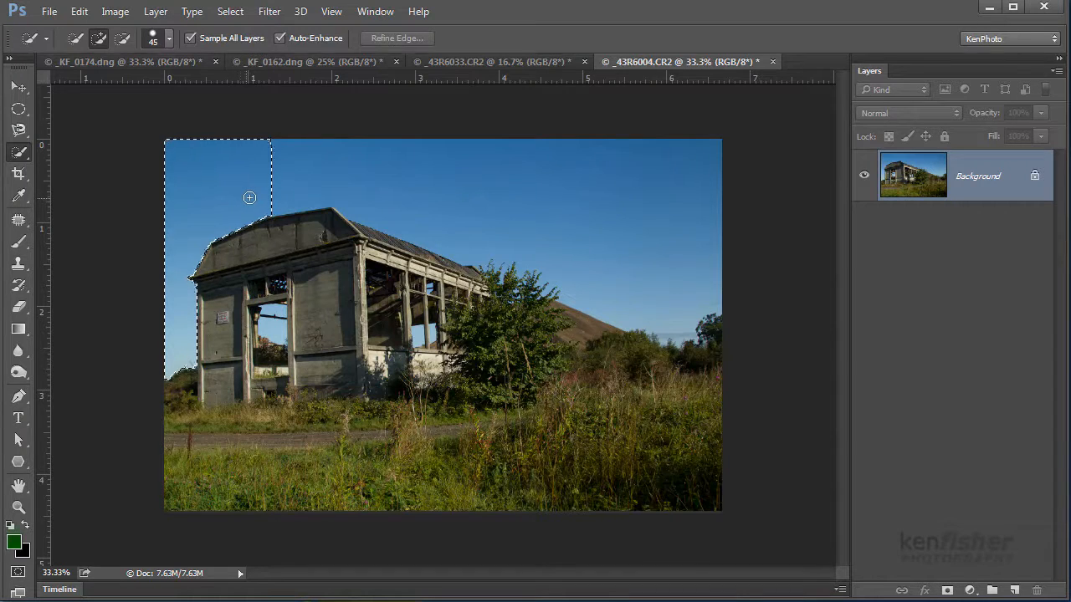
pyautogui.moveTo(271, 194)
pyautogui.mouseDown()
pyautogui.moveTo(347, 185)
pyautogui.moveTo(440, 220)
pyautogui.moveTo(476, 220)
pyautogui.mouseUp()
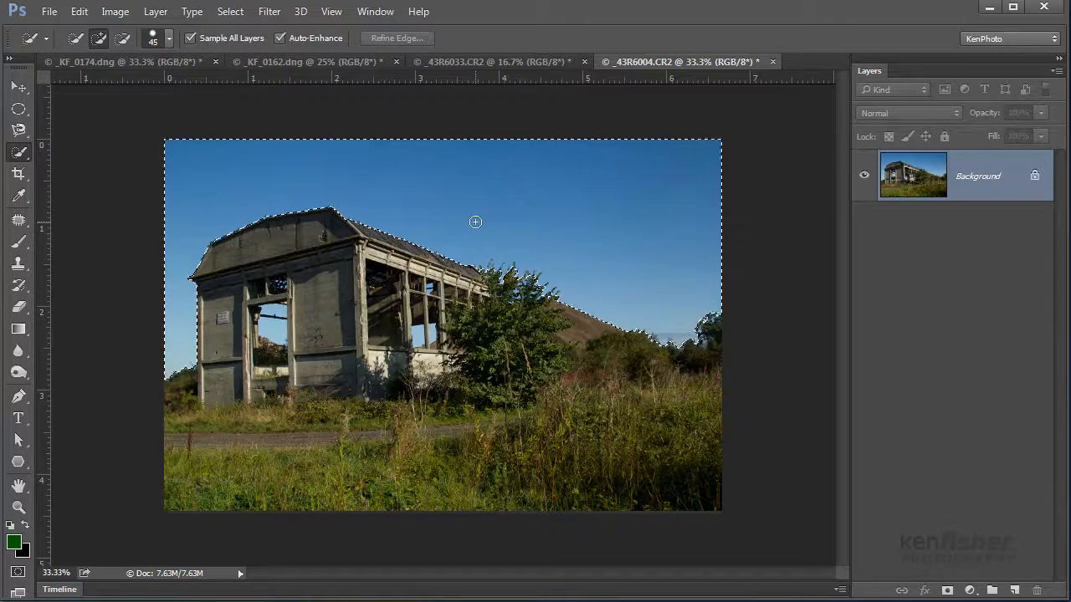
pyautogui.moveTo(475, 222); pyautogui.dragTo(475, 222)
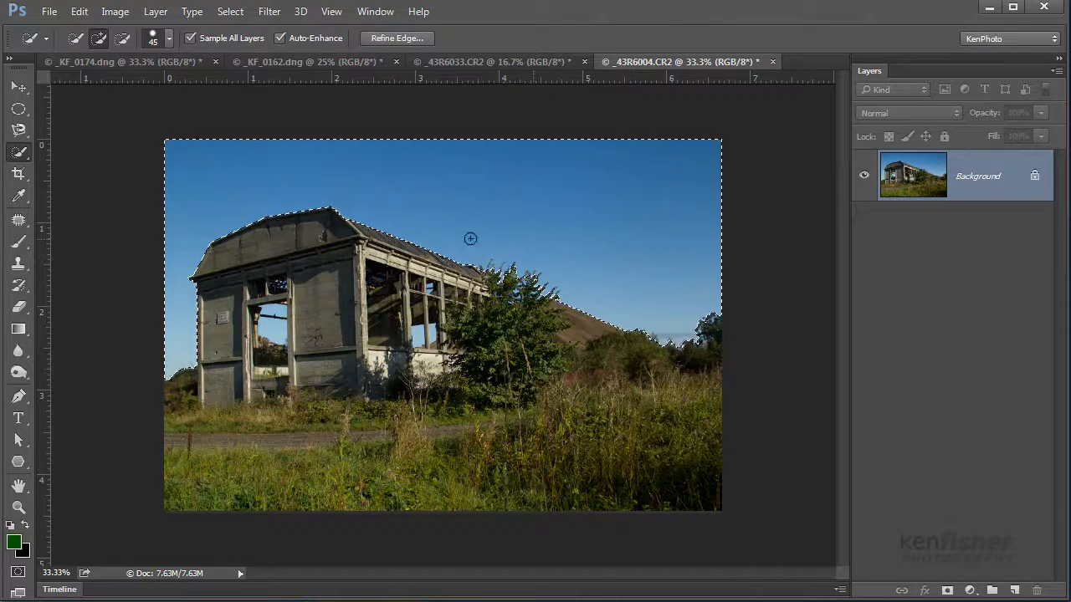
pyautogui.click(272, 327)
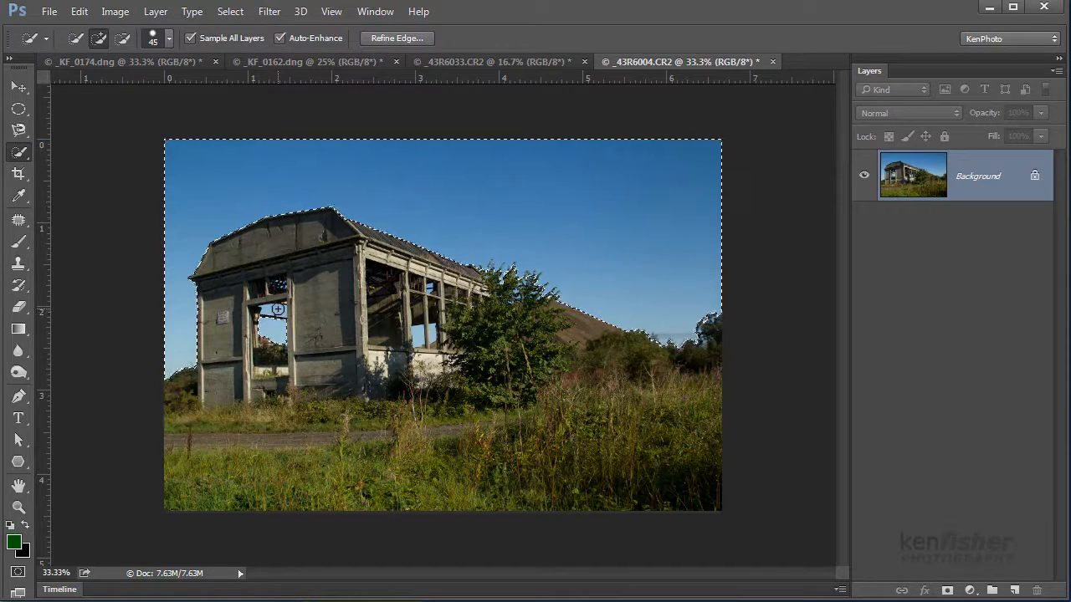
pyautogui.click(430, 335)
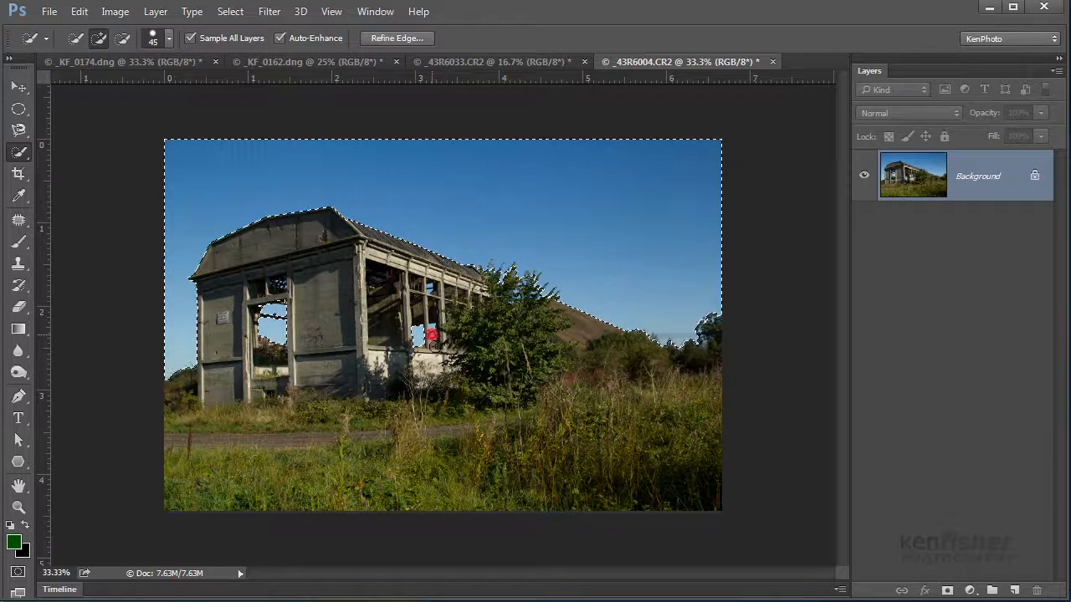